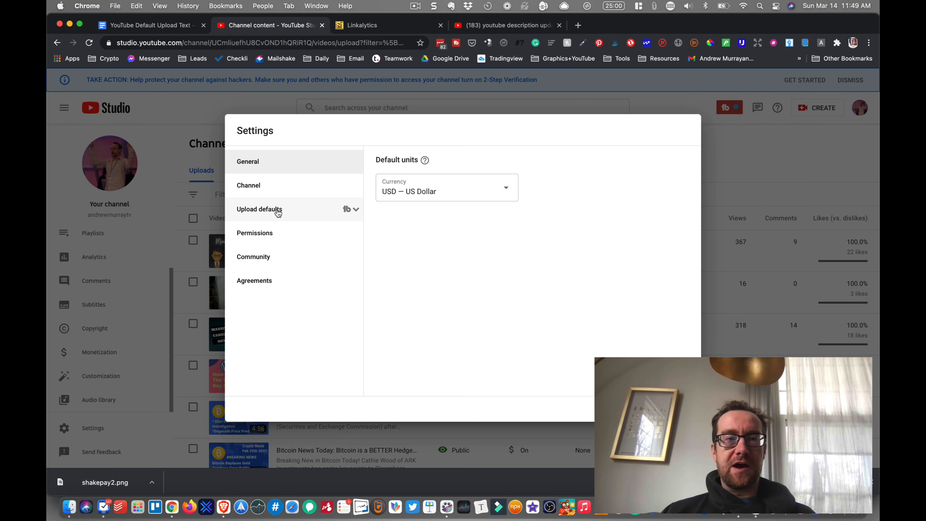
Open the channel's upload defaults and review the links in the default video description
{"action": "left_click", "coordinate": [278, 211]}
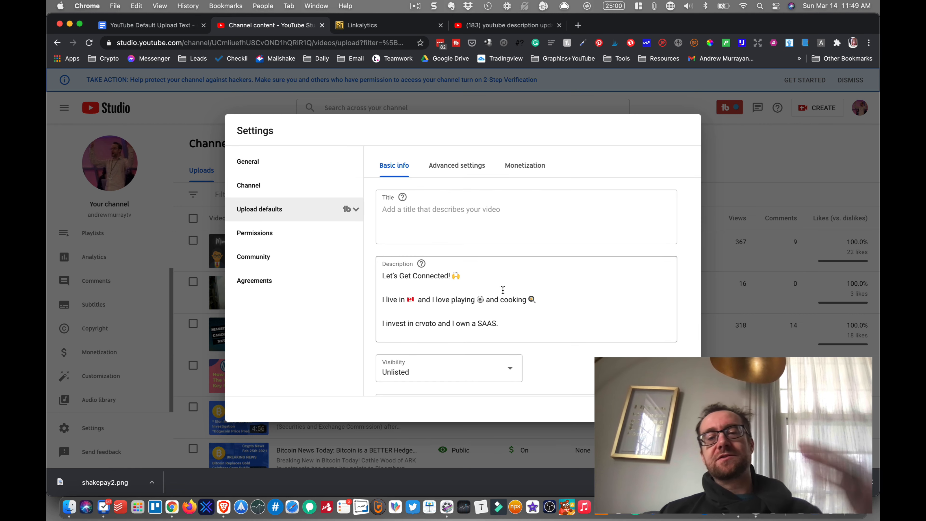
{"action": "scroll", "coordinate": [521, 308], "scroll_direction": "down", "scroll_amount": 10}
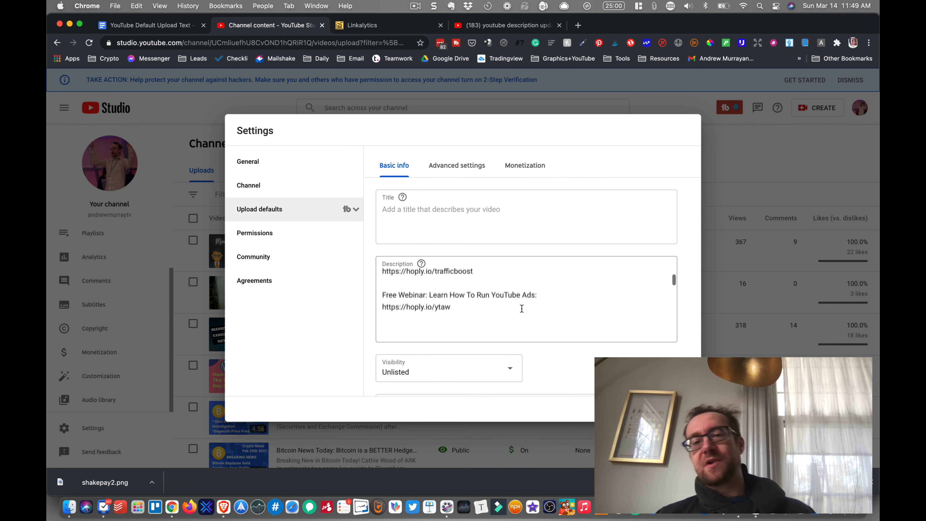
{"action": "scroll", "coordinate": [521, 308], "scroll_direction": "up", "scroll_amount": 10}
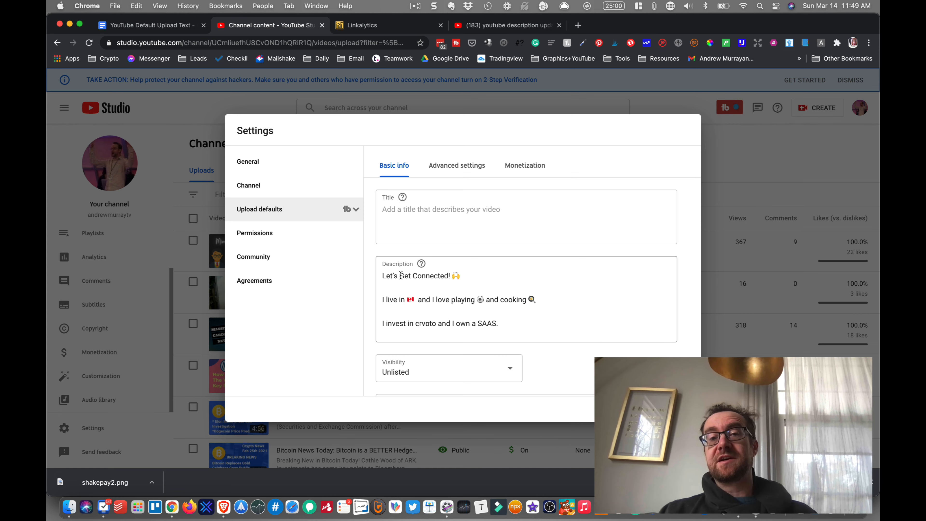
{"action": "scroll", "coordinate": [428, 312], "scroll_direction": "down", "scroll_amount": 10}
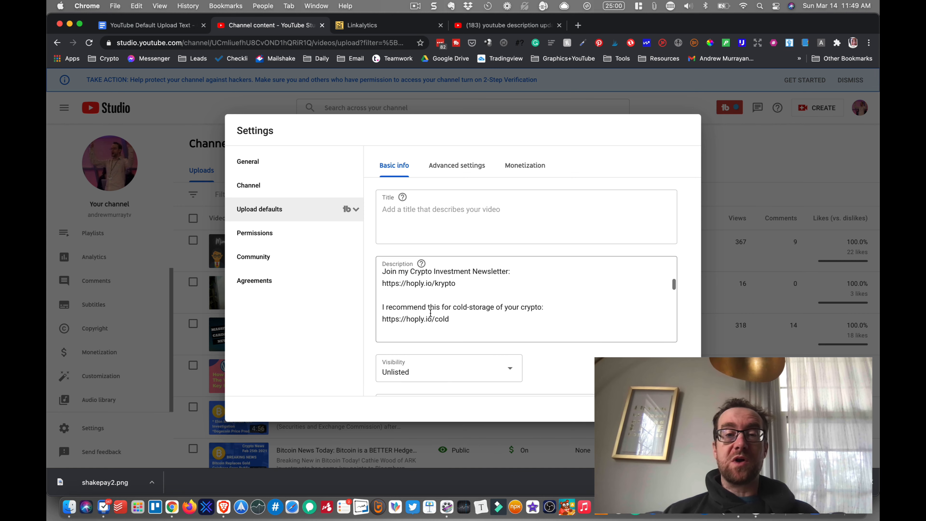
{"action": "scroll", "coordinate": [430, 312], "scroll_direction": "up", "scroll_amount": 10}
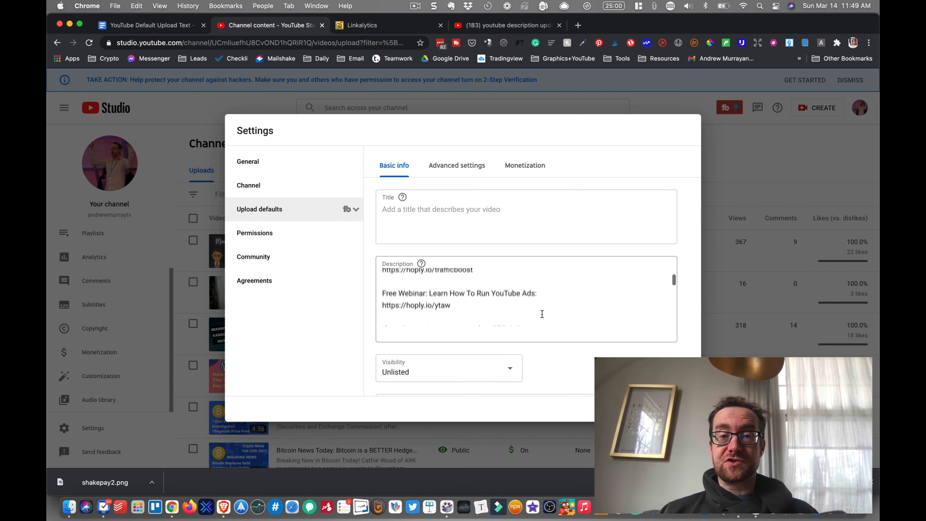
{"action": "scroll", "coordinate": [542, 314], "scroll_direction": "down", "scroll_amount": 2}
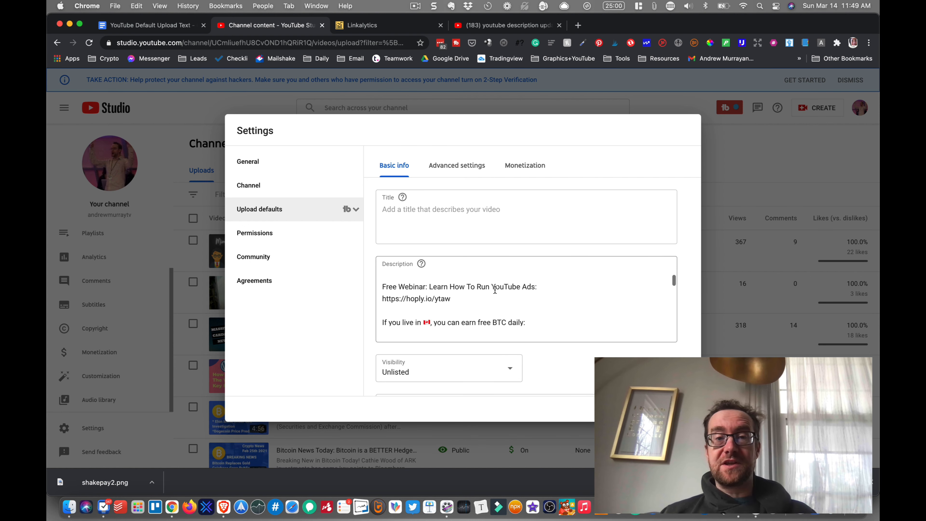
{"action": "scroll", "coordinate": [490, 294], "scroll_direction": "down", "scroll_amount": 3}
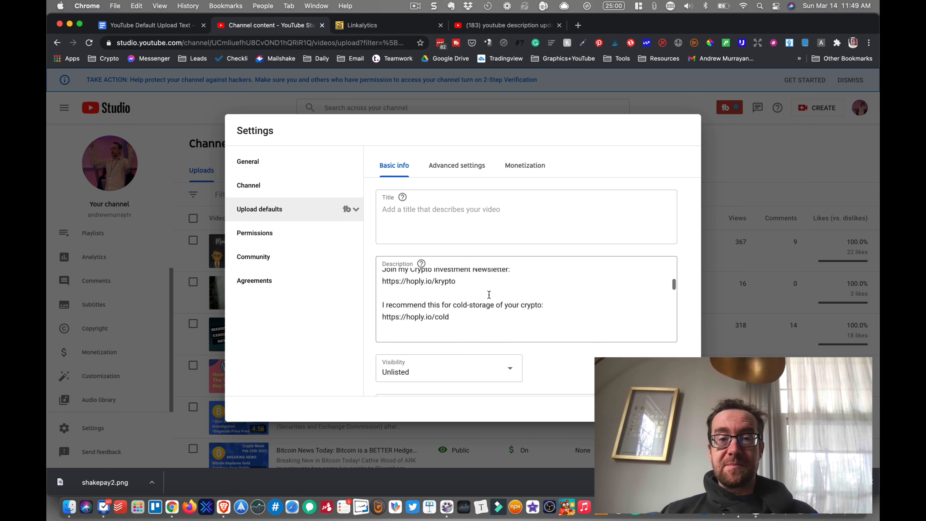
{"action": "left_click_drag", "start_coordinate": [449, 316], "coordinate": [382, 304]}
{"action": "key", "text": "super+c"}
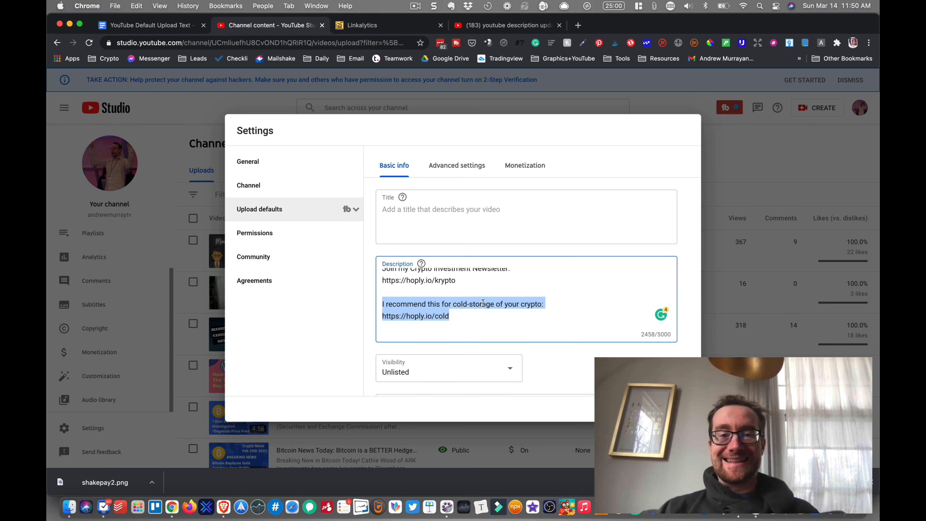
{"action": "key", "text": "BackSpace"}
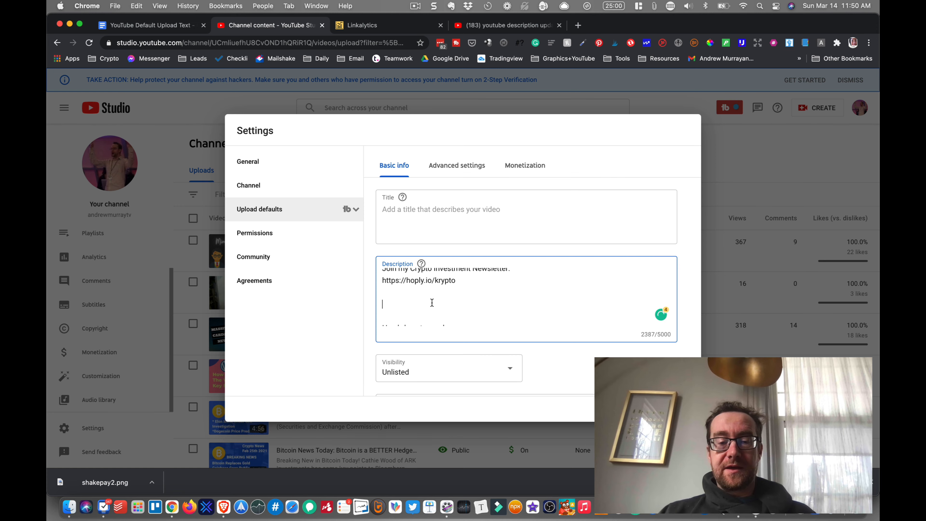
{"action": "key", "text": "super+v"}
{"action": "scroll", "coordinate": [423, 310], "scroll_direction": "down", "scroll_amount": 2}
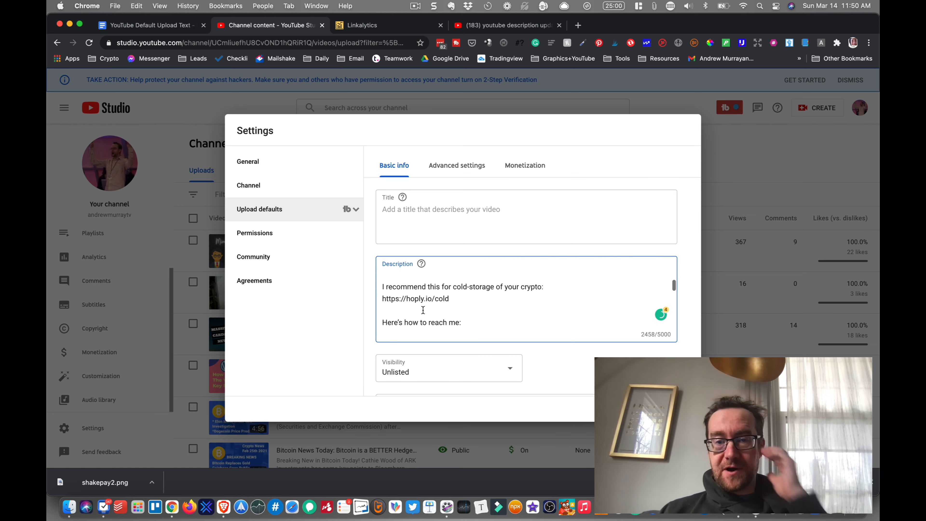
{"action": "scroll", "coordinate": [424, 302], "scroll_direction": "up", "scroll_amount": 1}
{"action": "scroll", "coordinate": [437, 306], "scroll_direction": "up", "scroll_amount": 1}
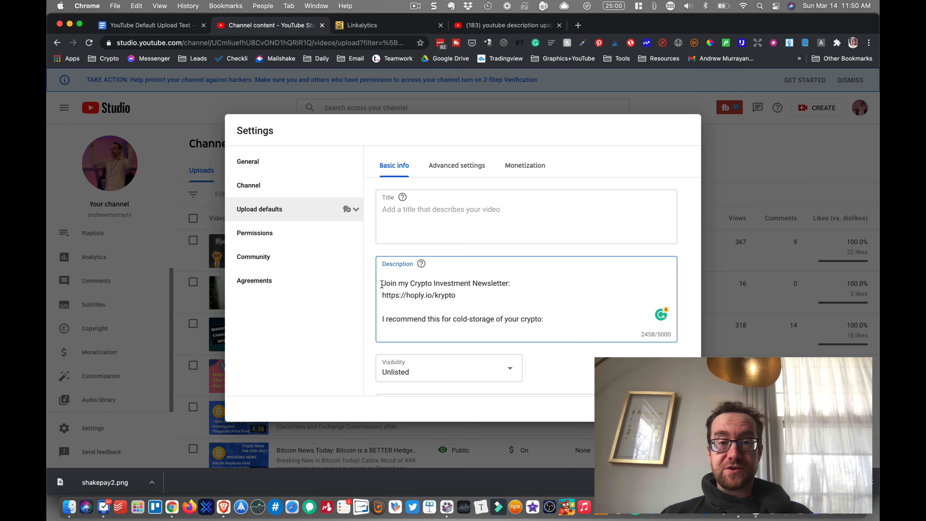
{"action": "left_click_drag", "start_coordinate": [381, 284], "coordinate": [464, 295]}
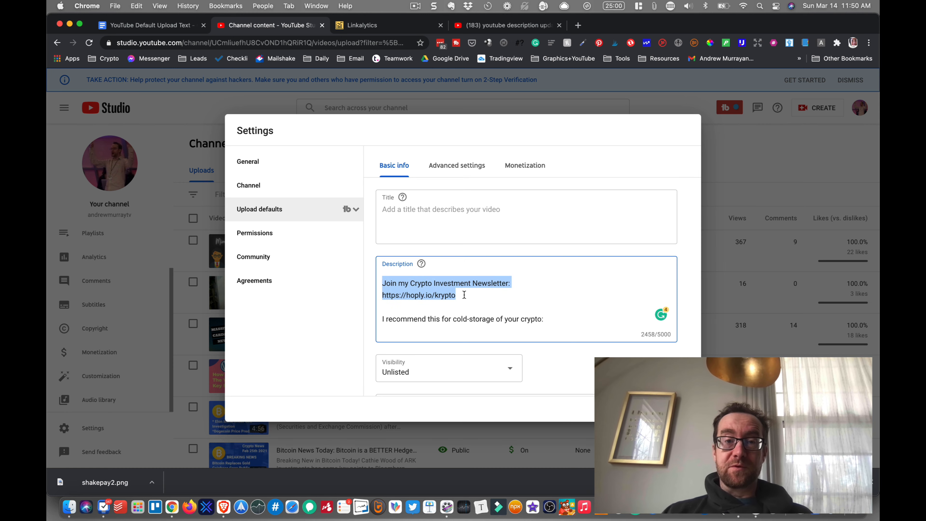
{"action": "key", "text": "Down"}
{"action": "scroll", "coordinate": [392, 284], "scroll_direction": "down", "scroll_amount": 1}
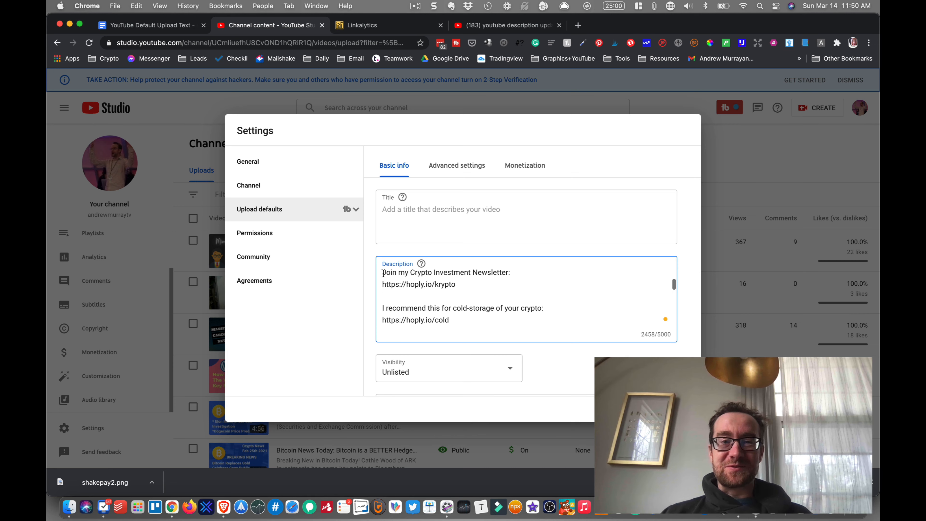
{"action": "mouse_move", "coordinate": [383, 273]}
{"action": "left_mouse_down"}
{"action": "mouse_move", "coordinate": [440, 316]}
{"action": "mouse_move", "coordinate": [470, 298]}
{"action": "mouse_move", "coordinate": [380, 284]}
{"action": "left_mouse_up"}
{"action": "left_click", "coordinate": [478, 298]}
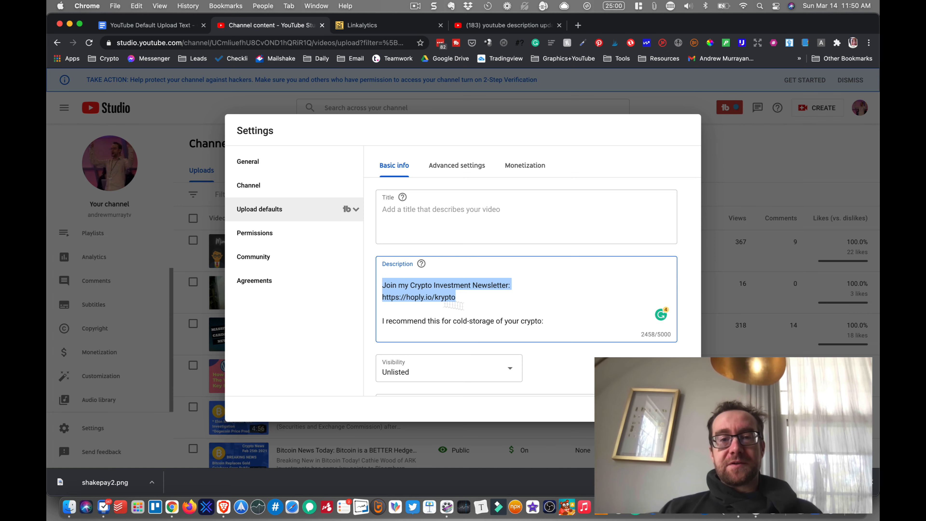
{"action": "scroll", "coordinate": [485, 309], "scroll_direction": "down", "scroll_amount": 2}
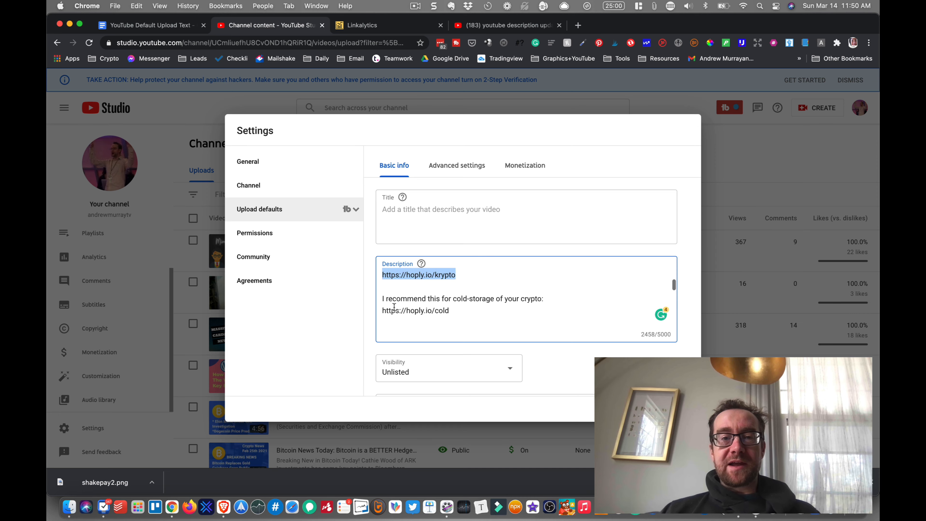
Switch to Linkalytics and open the smart links of the AMTV Default Text campaign
{"action": "left_click", "coordinate": [396, 27]}
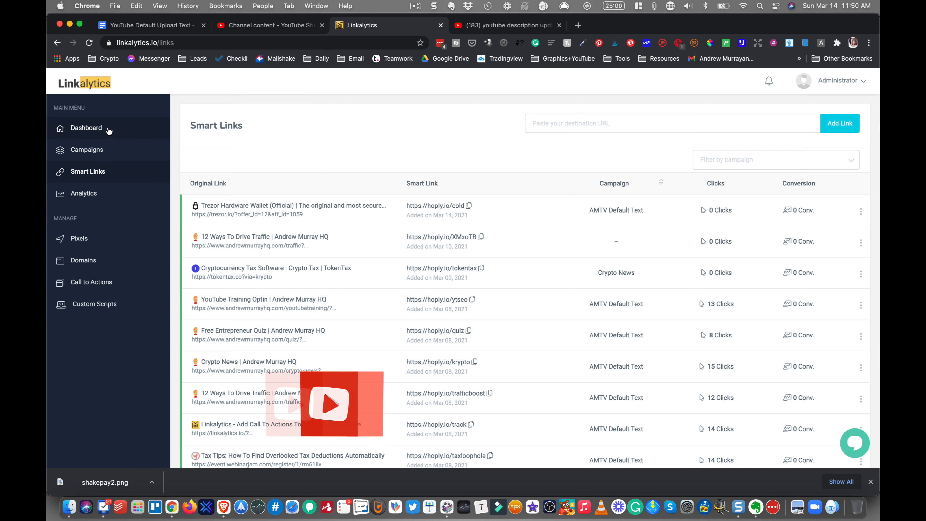
{"action": "left_click", "coordinate": [100, 150]}
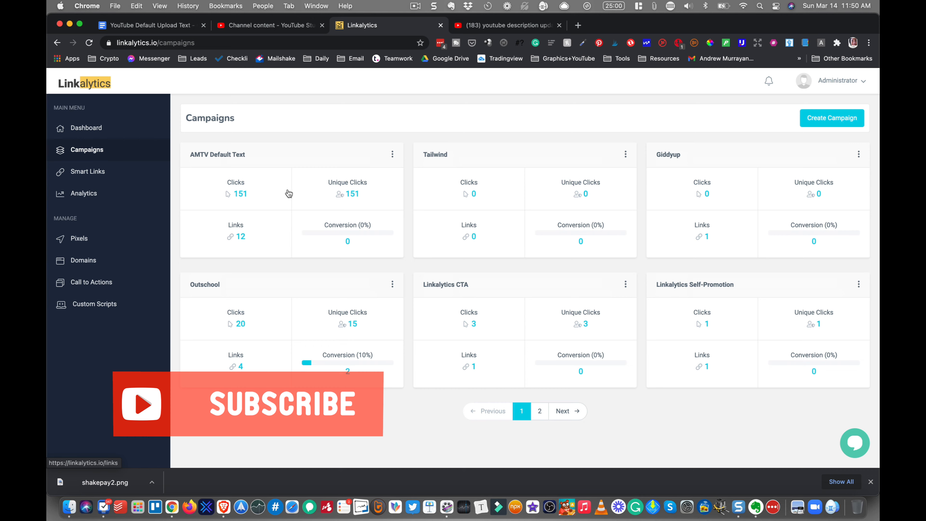
{"action": "left_click", "coordinate": [257, 190]}
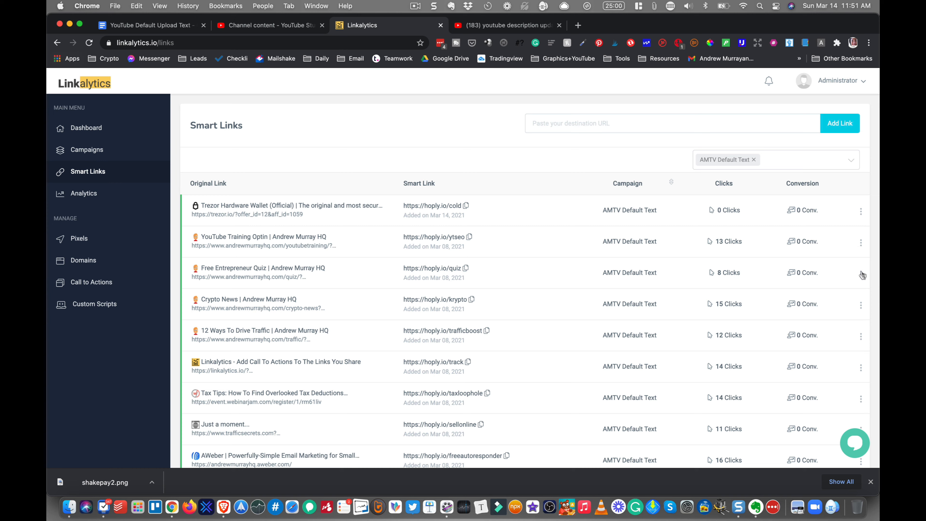
Open the Trezor Hardware Wallet smart link for editing and list its tracking pixels
{"action": "left_click", "coordinate": [860, 211]}
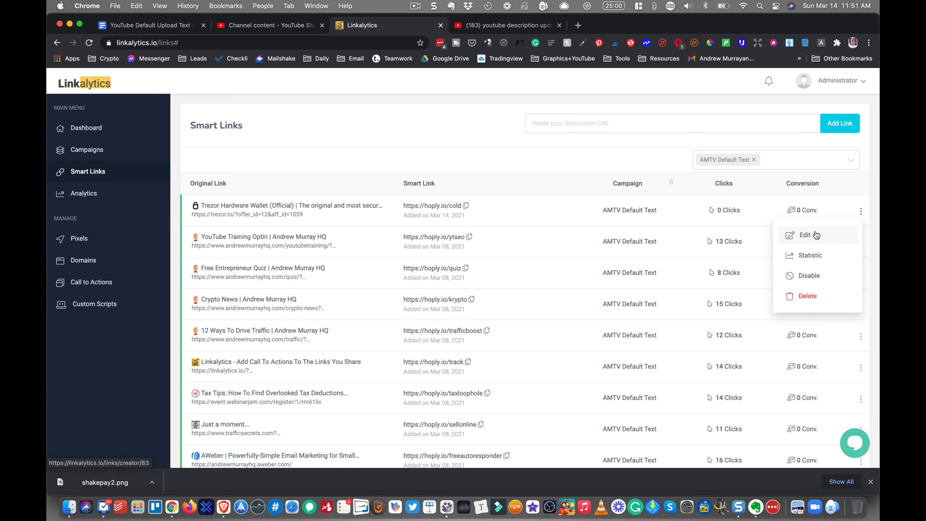
{"action": "left_click", "coordinate": [799, 234]}
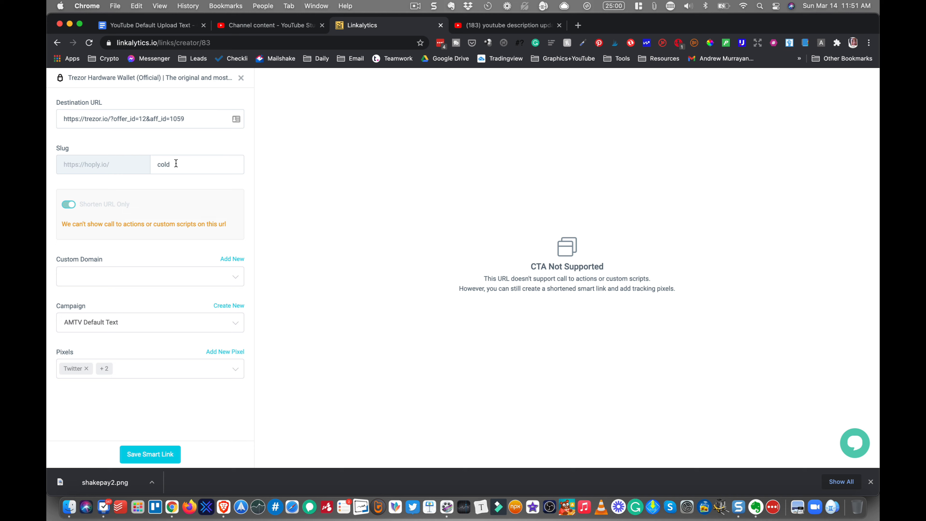
{"action": "left_click", "coordinate": [144, 370]}
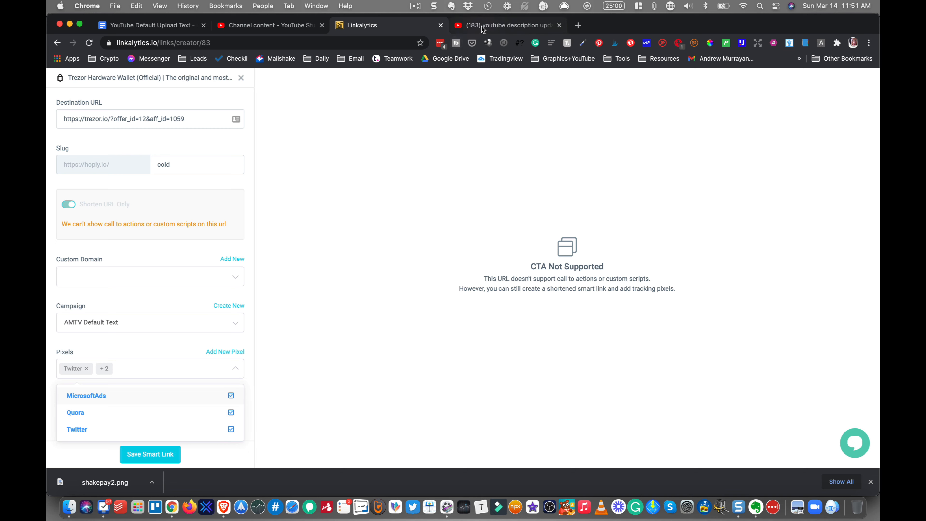
Switch to the YouTube Default Upload Text document, review the 2021 Short Version section, and dismiss the Grammarly pop-up
{"action": "left_click", "coordinate": [270, 25]}
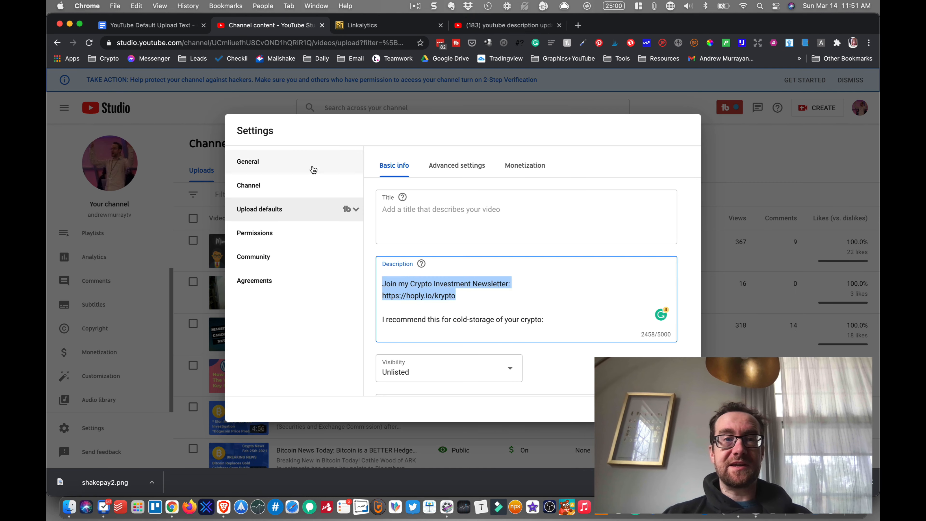
{"action": "left_click", "coordinate": [283, 59]}
{"action": "left_click", "coordinate": [190, 25]}
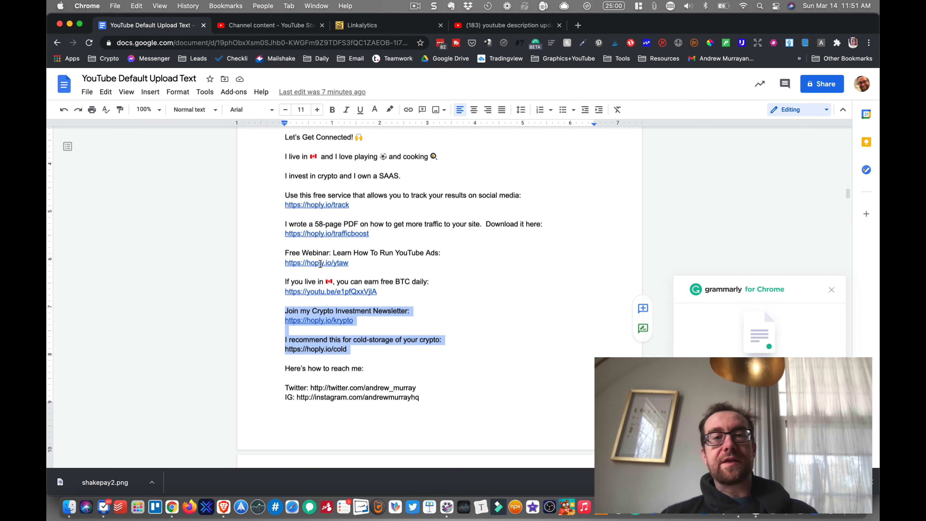
{"action": "scroll", "coordinate": [320, 264], "scroll_direction": "up", "scroll_amount": 5}
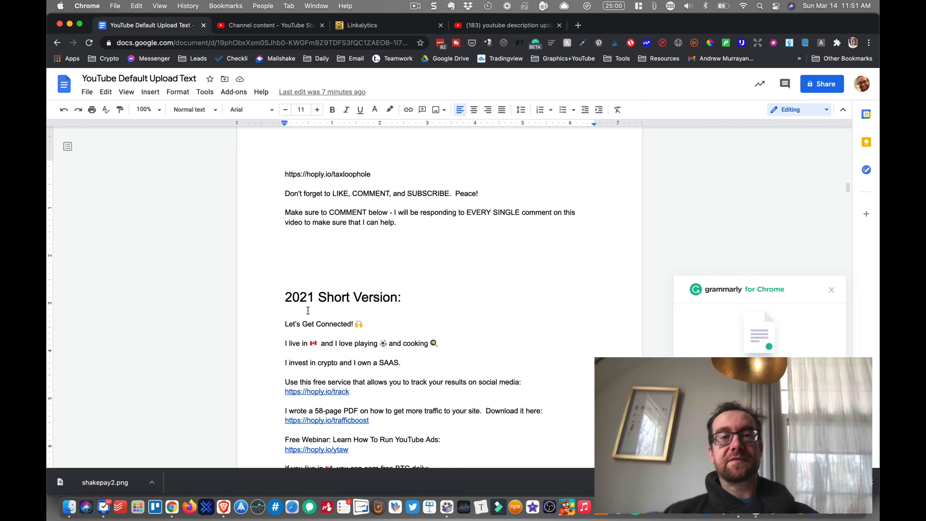
{"action": "scroll", "coordinate": [307, 310], "scroll_direction": "down", "scroll_amount": 15}
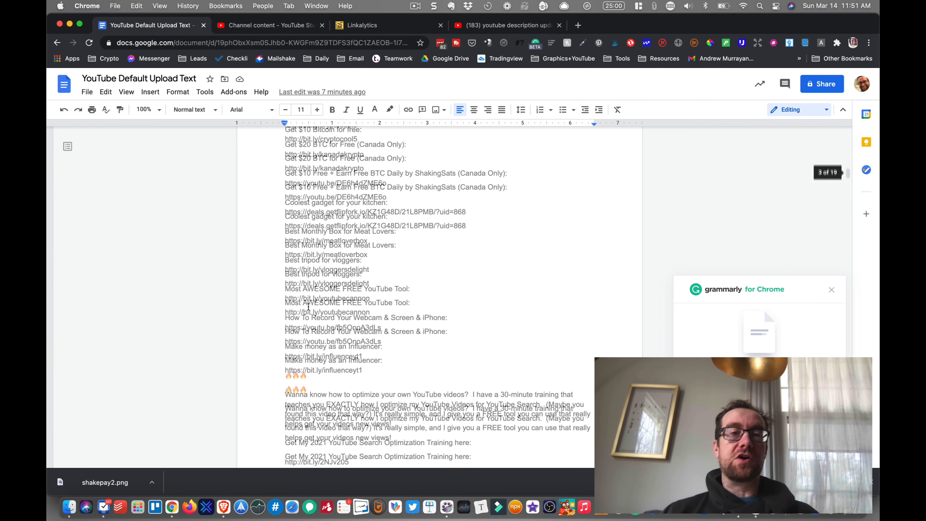
{"action": "scroll", "coordinate": [308, 306], "scroll_direction": "down", "scroll_amount": 20}
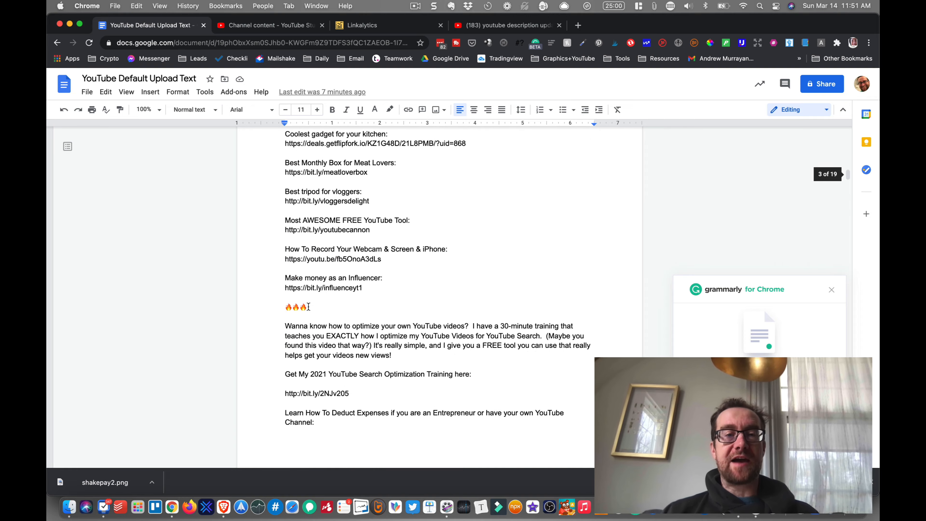
{"action": "scroll", "coordinate": [308, 306], "scroll_direction": "down", "scroll_amount": 5}
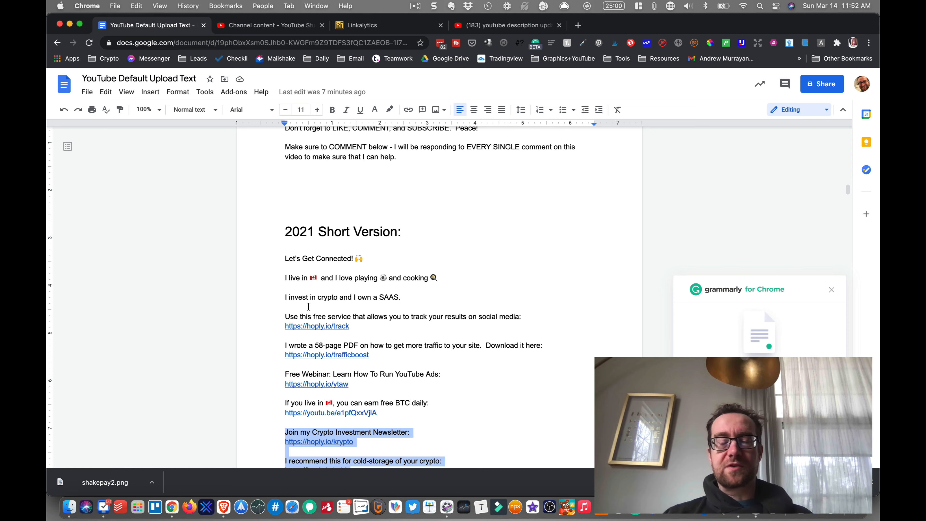
{"action": "scroll", "coordinate": [308, 307], "scroll_direction": "down", "scroll_amount": 1}
{"action": "scroll", "coordinate": [308, 307], "scroll_direction": "down", "scroll_amount": 2}
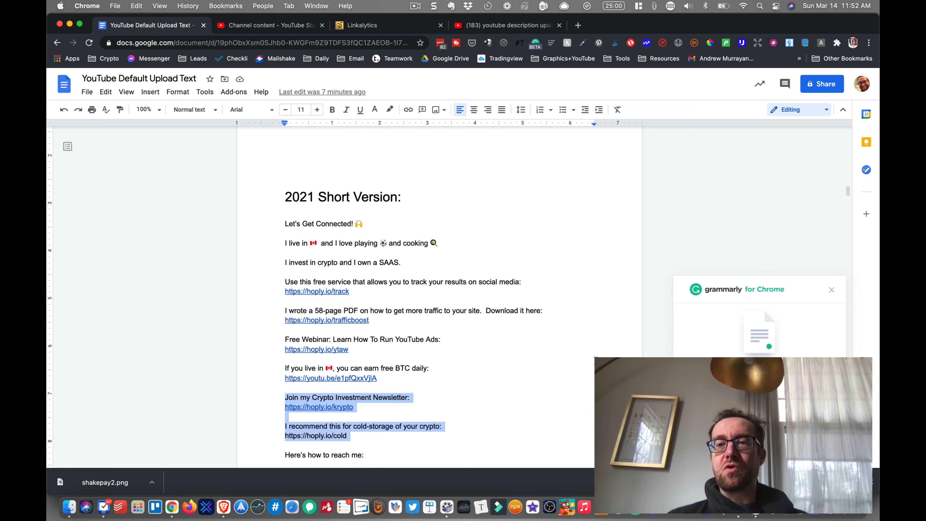
{"action": "left_click", "coordinate": [831, 289]}
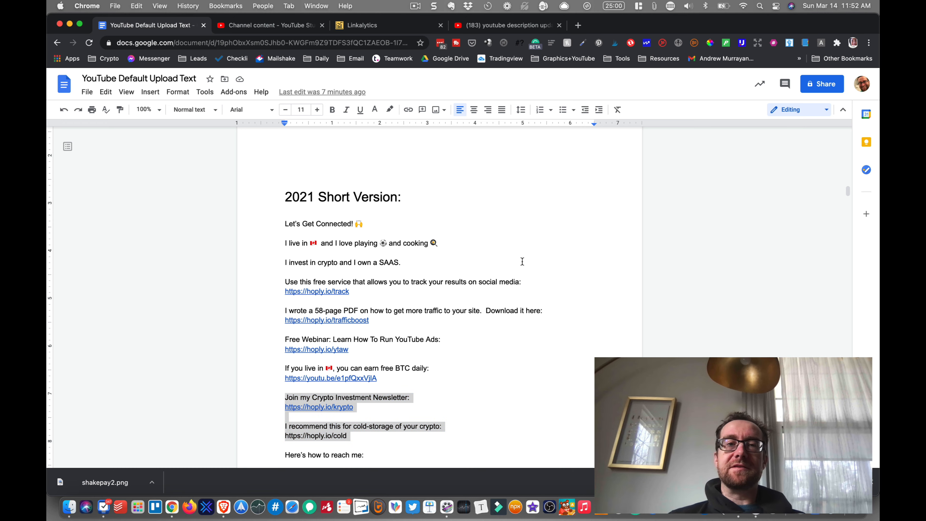
Return to YouTube Studio and open the bulk Find & Replace Text tool for the channel's videos
{"action": "left_click", "coordinate": [262, 25]}
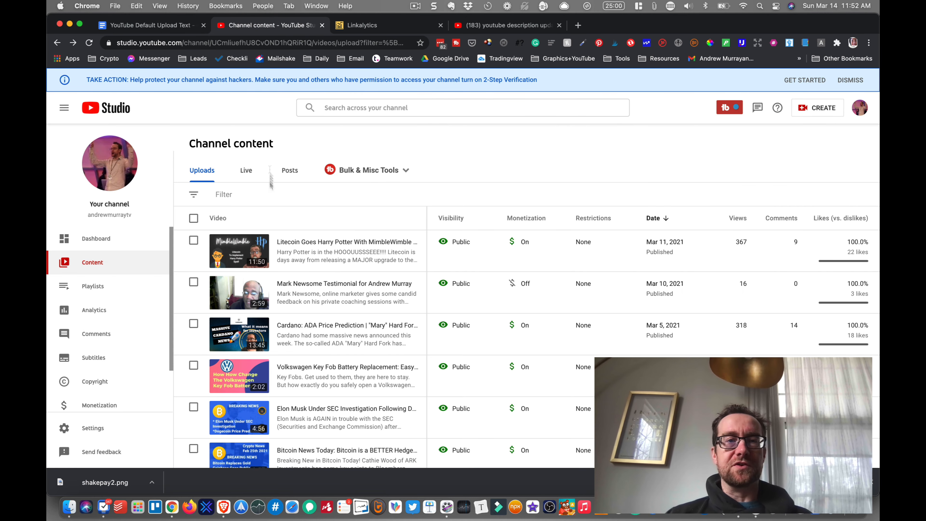
{"action": "left_click", "coordinate": [365, 171]}
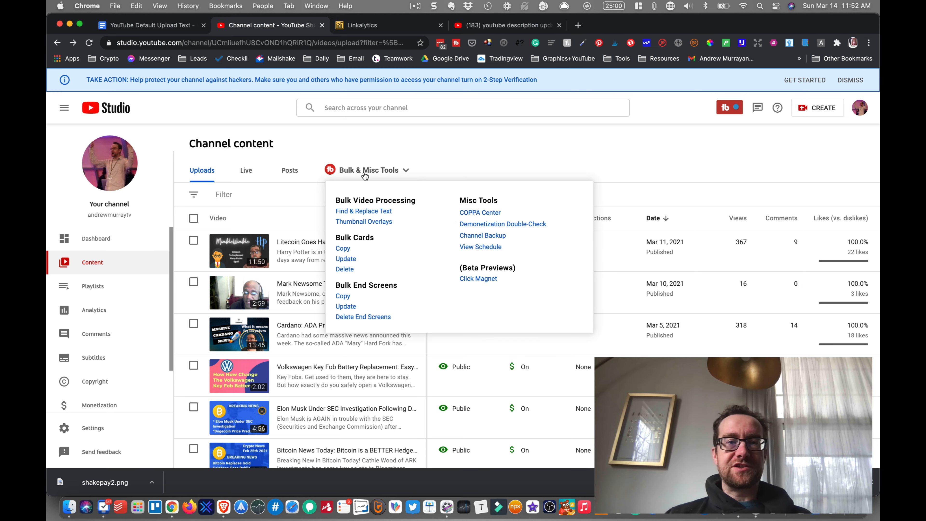
{"action": "left_click", "coordinate": [360, 212]}
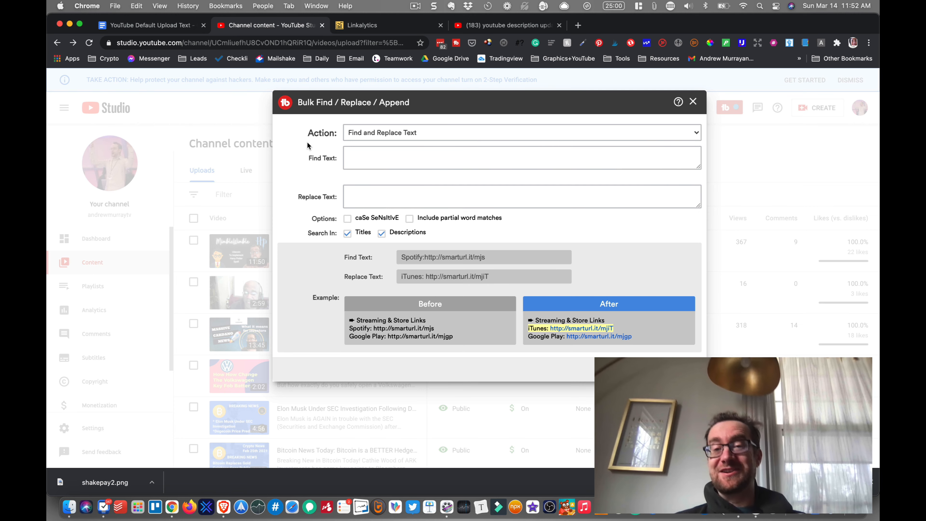
{"action": "left_click", "coordinate": [363, 153]}
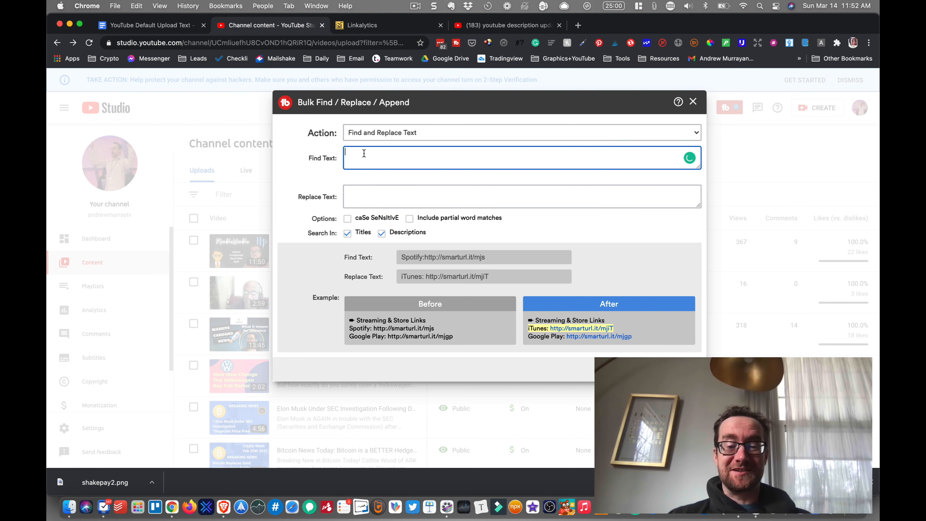
{"action": "type", "text": "Join my Crypto Investment Newsletter: https://hoply.io/krypto"}
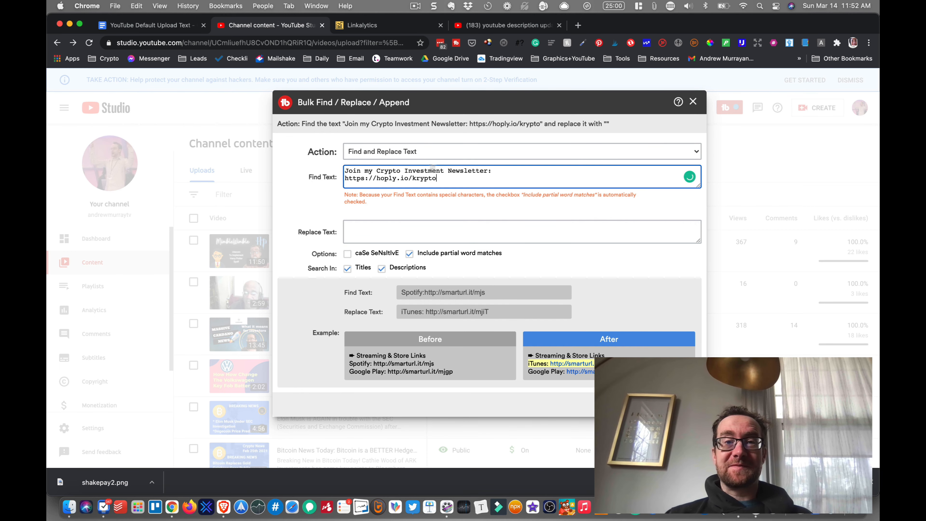
{"action": "left_click", "coordinate": [383, 234]}
{"action": "type", "text": "Join my Crypto Investment Newsletter: https://hoply.io/krypto"}
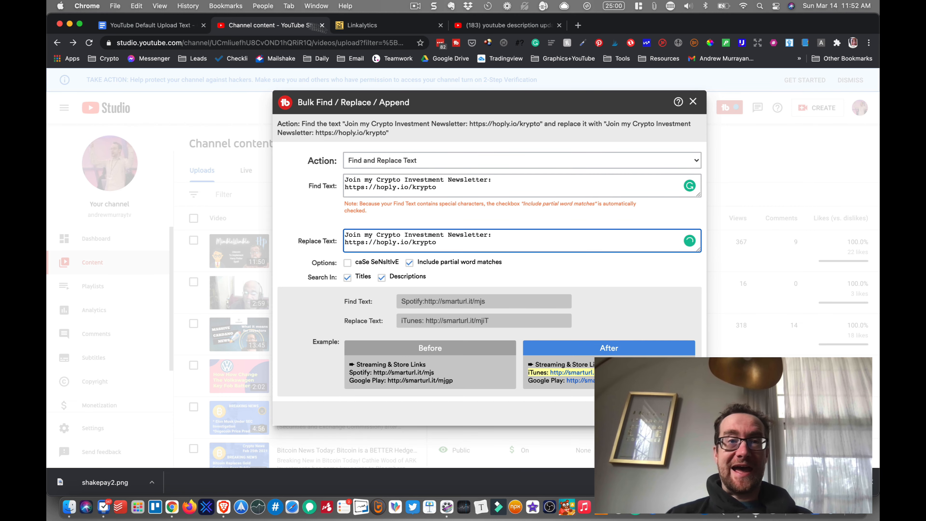
{"action": "left_click", "coordinate": [182, 29]}
{"action": "scroll", "coordinate": [348, 307], "scroll_direction": "down", "scroll_amount": 2}
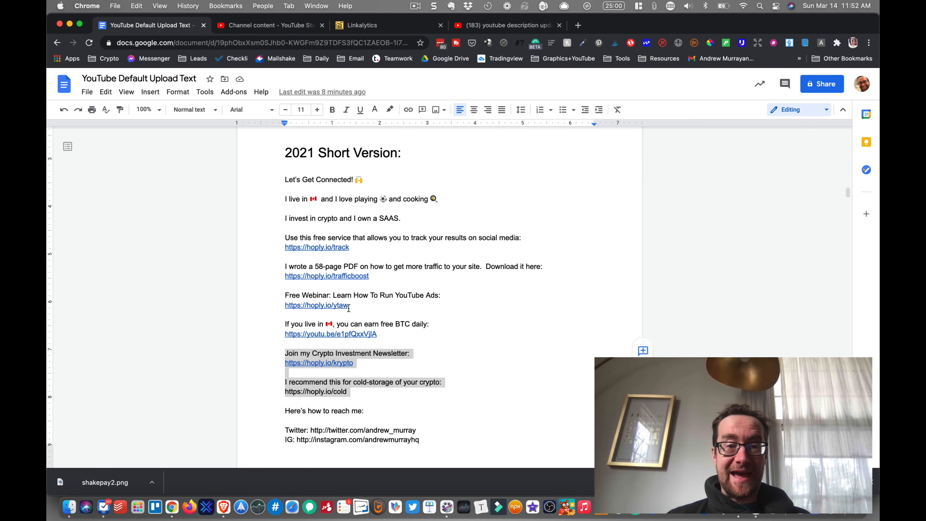
{"action": "left_click_drag", "start_coordinate": [351, 385], "coordinate": [285, 382]}
{"action": "key", "text": "cmd+c"}
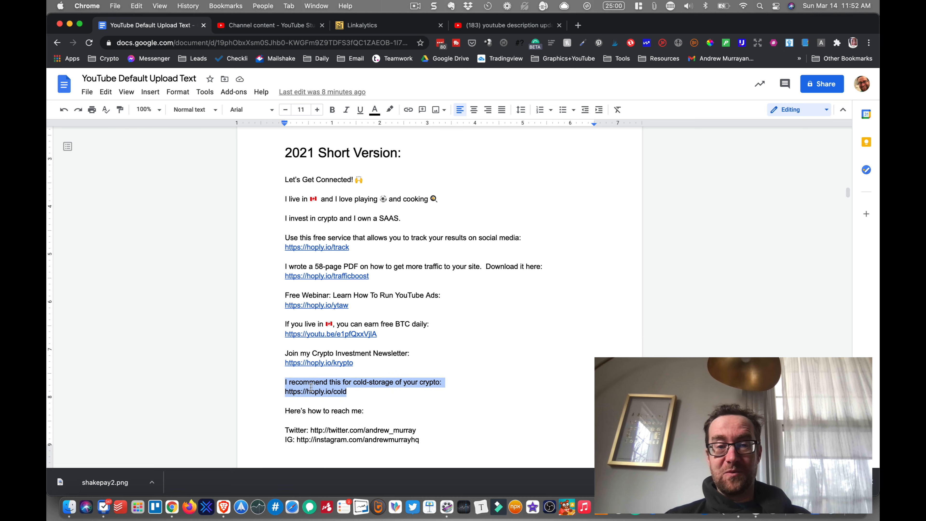
Return to YouTube Studio and append the copied cold-storage recommendation below the newsletter link in the replace text, without a trailing line break
{"action": "left_click", "coordinate": [269, 26]}
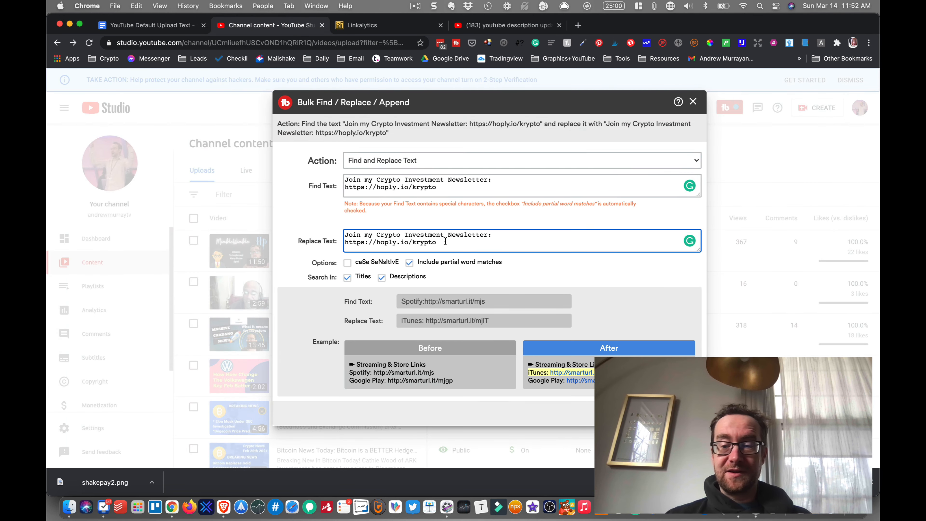
{"action": "key", "text": "Return"}
{"action": "key", "text": "cmd+v"}
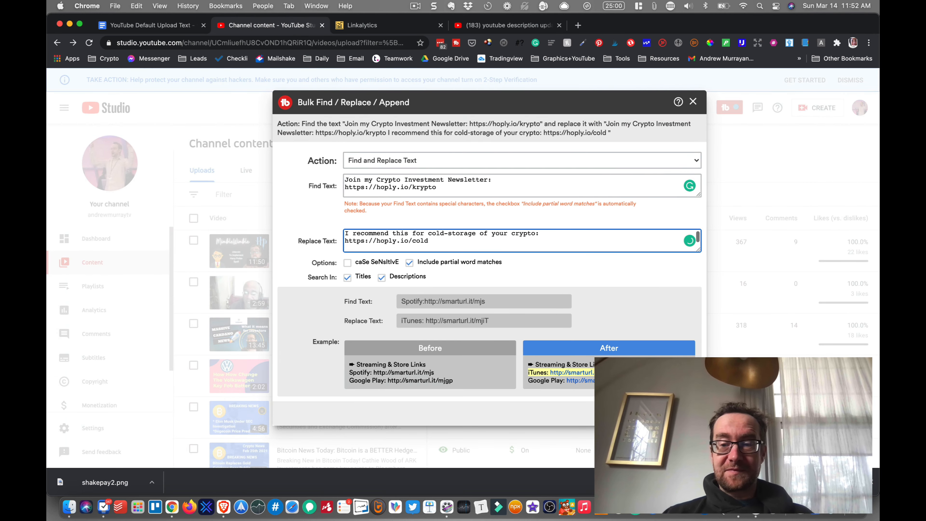
{"action": "key", "text": "BackSpace"}
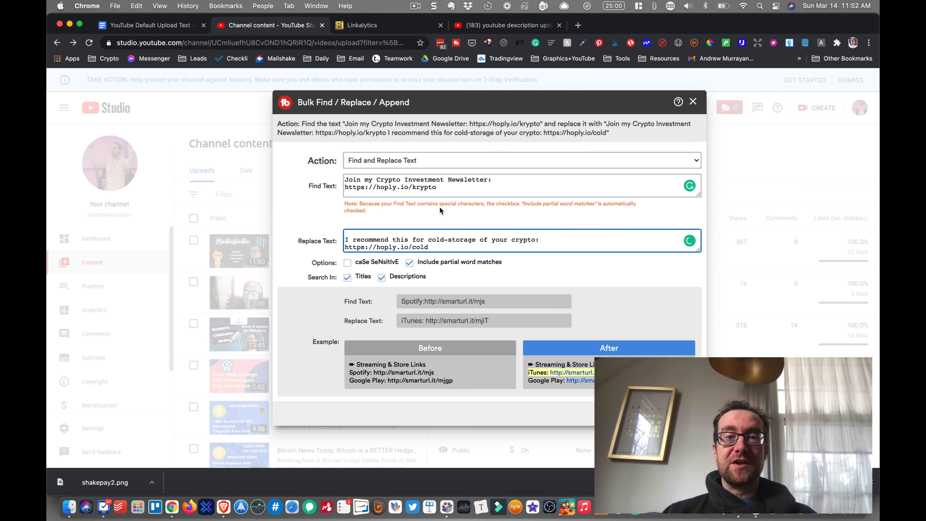
Review the newsletter find text against the full replace text containing the newsletter and cold-storage links
{"action": "left_click_drag", "start_coordinate": [436, 193], "coordinate": [345, 177]}
{"action": "key", "text": "super+c"}
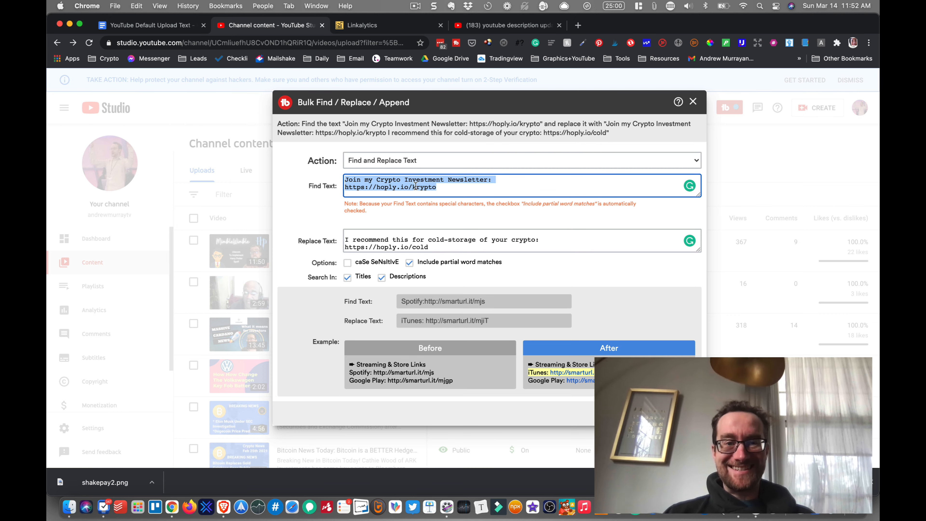
{"action": "left_click", "coordinate": [363, 241]}
{"action": "key", "text": "super+v"}
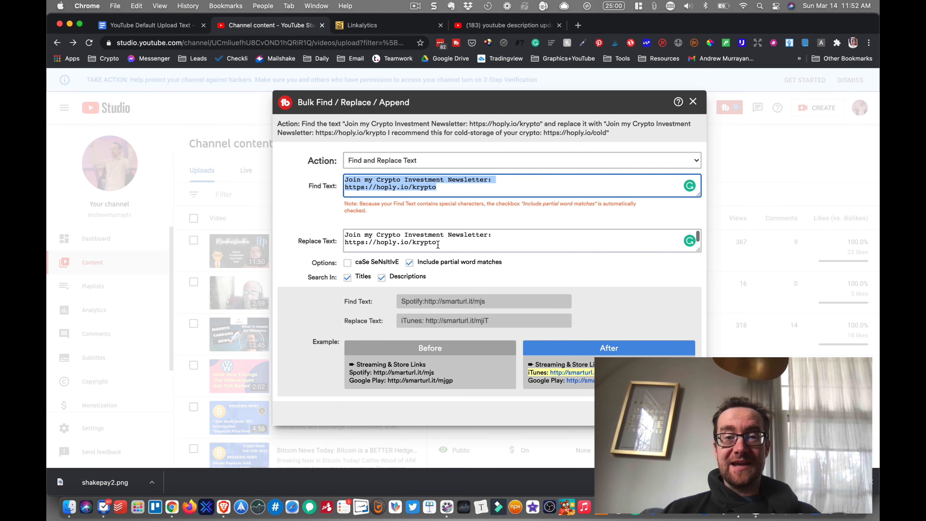
{"action": "scroll", "coordinate": [438, 245], "scroll_direction": "down", "scroll_amount": 2}
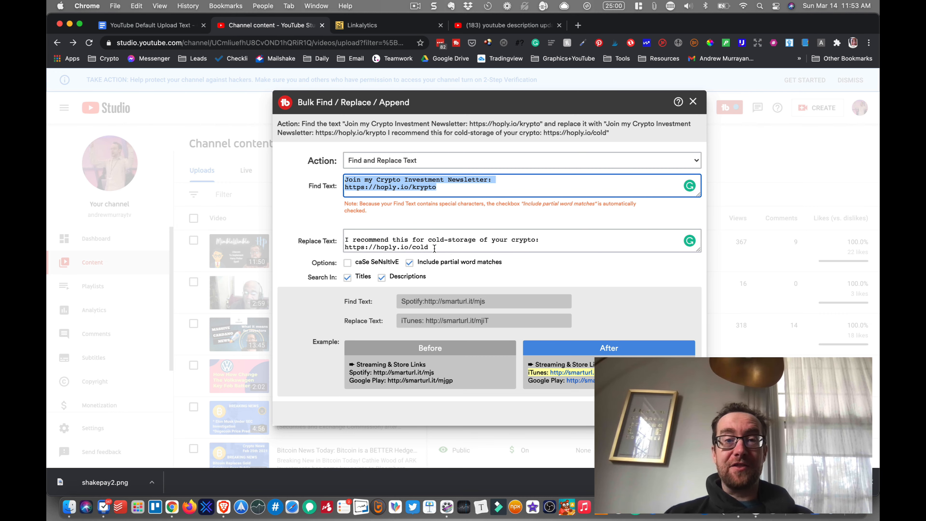
{"action": "left_click", "coordinate": [434, 248]}
{"action": "key", "text": "super+a"}
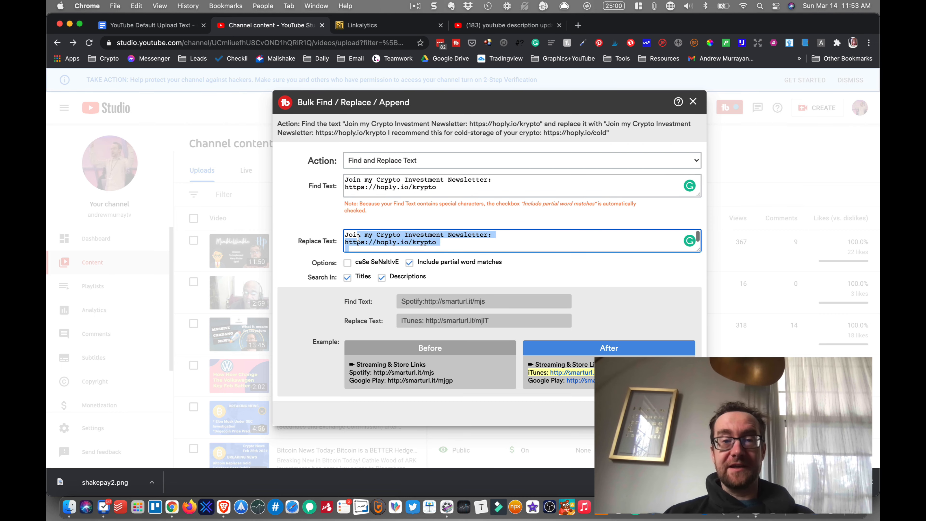
Search the full list of all channel videos for the find text and select every video in the results
{"action": "left_click", "coordinate": [675, 413]}
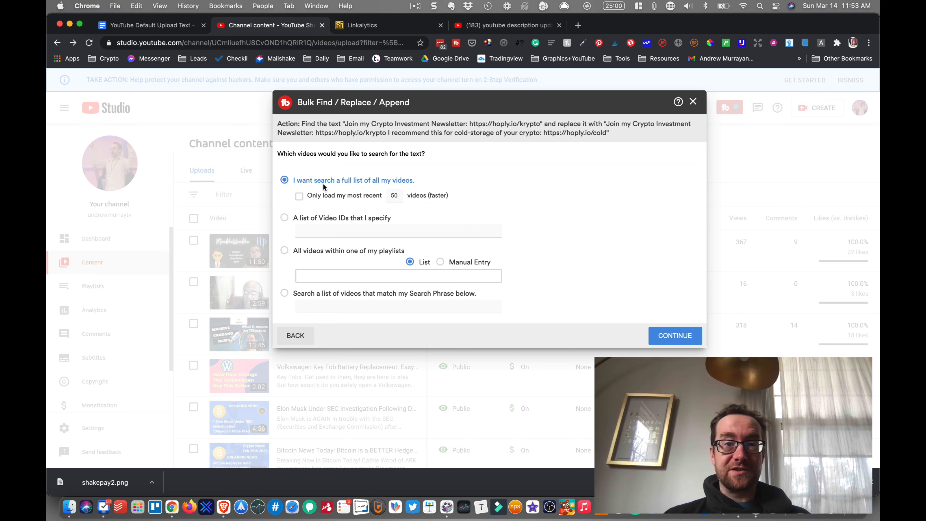
{"action": "left_click", "coordinate": [671, 335]}
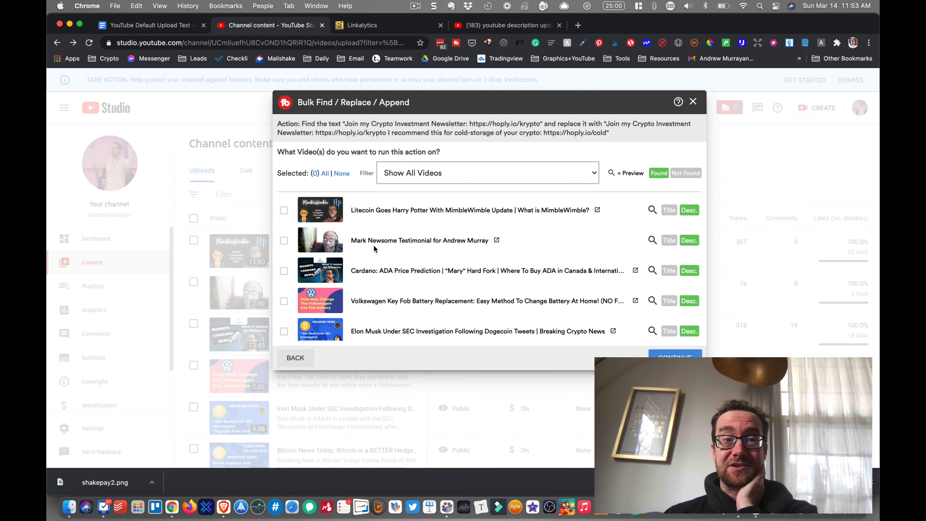
{"action": "scroll", "coordinate": [374, 249], "scroll_direction": "down", "scroll_amount": 5}
{"action": "scroll", "coordinate": [374, 249], "scroll_direction": "down", "scroll_amount": 7}
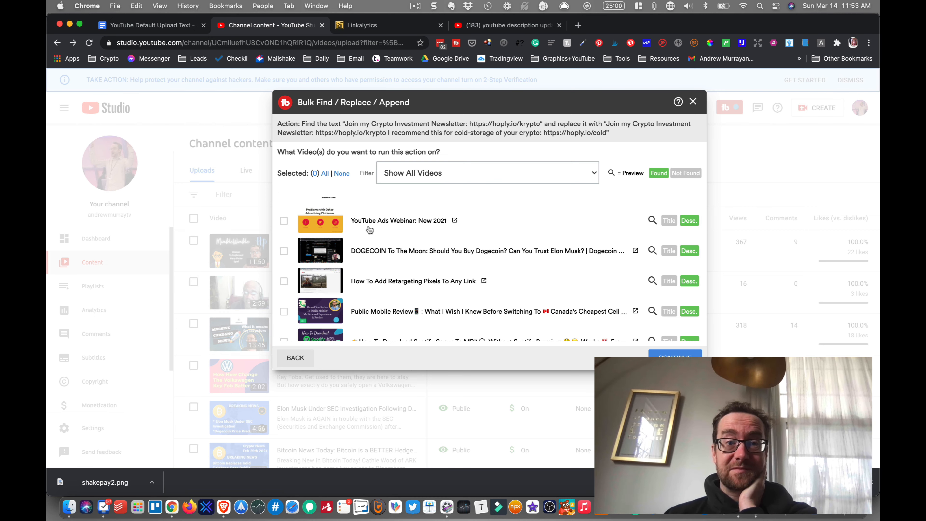
{"action": "left_click", "coordinate": [325, 174]}
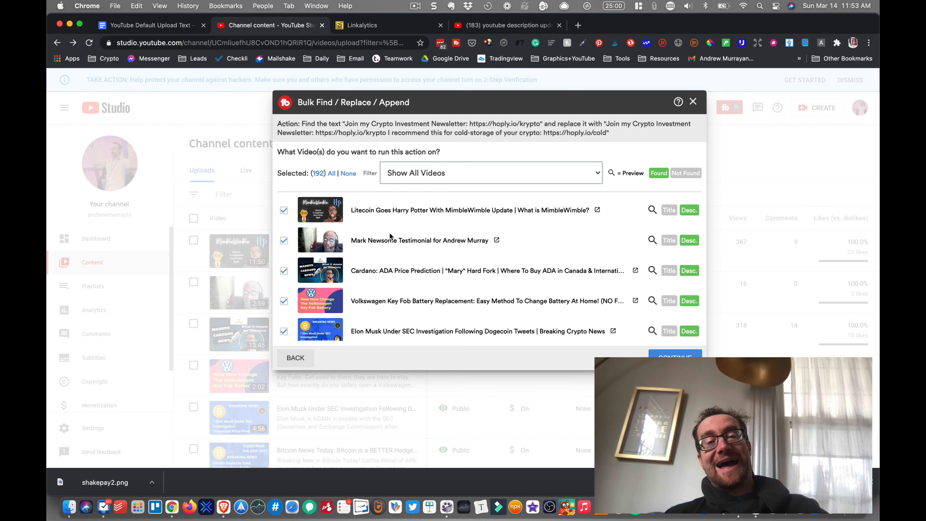
Check through the selected videos, then confirm and start the bulk find and replace on them
{"action": "scroll", "coordinate": [390, 235], "scroll_direction": "down", "scroll_amount": 10}
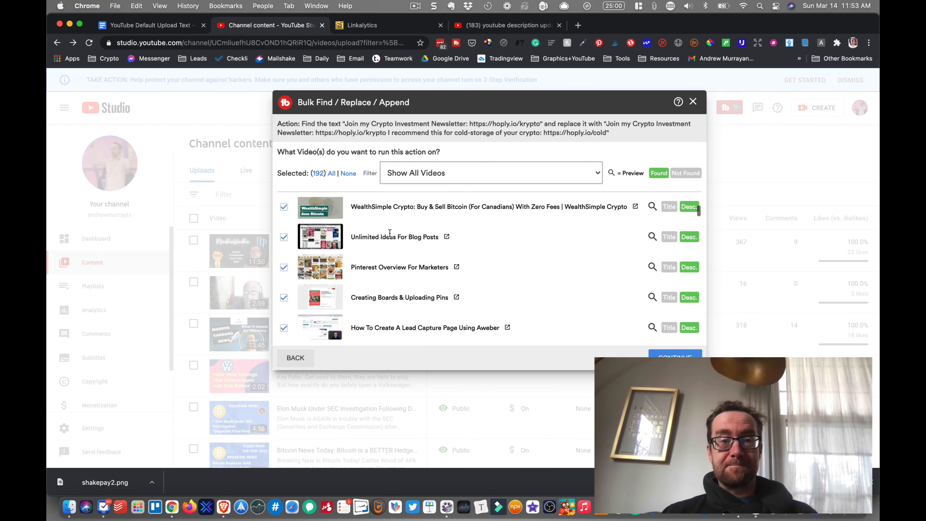
{"action": "scroll", "coordinate": [389, 233], "scroll_direction": "down", "scroll_amount": 15}
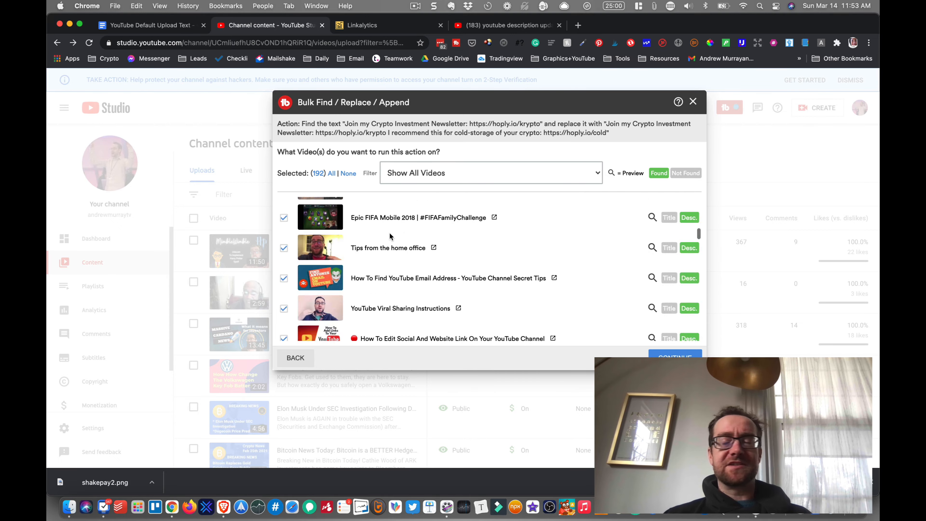
{"action": "scroll", "coordinate": [389, 236], "scroll_direction": "down", "scroll_amount": 12}
{"action": "scroll", "coordinate": [390, 234], "scroll_direction": "up", "scroll_amount": 15}
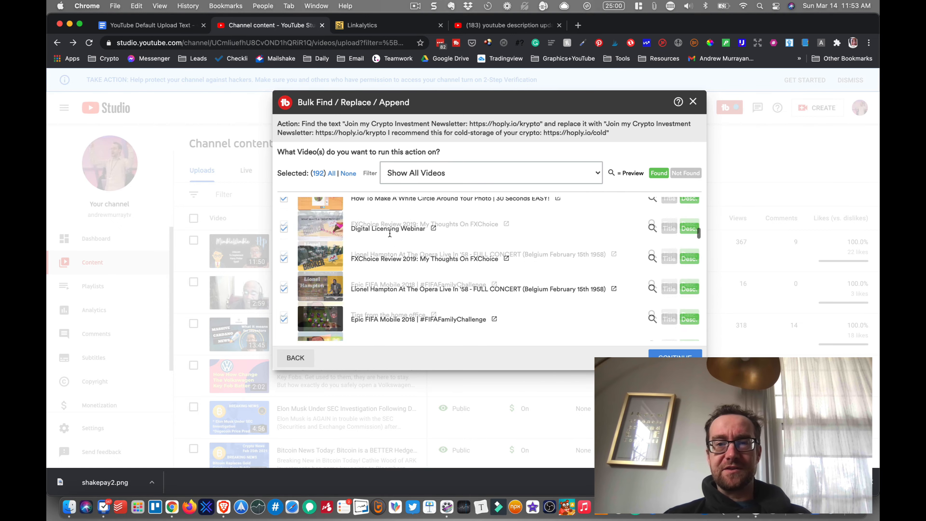
{"action": "scroll", "coordinate": [389, 233], "scroll_direction": "up", "scroll_amount": 20}
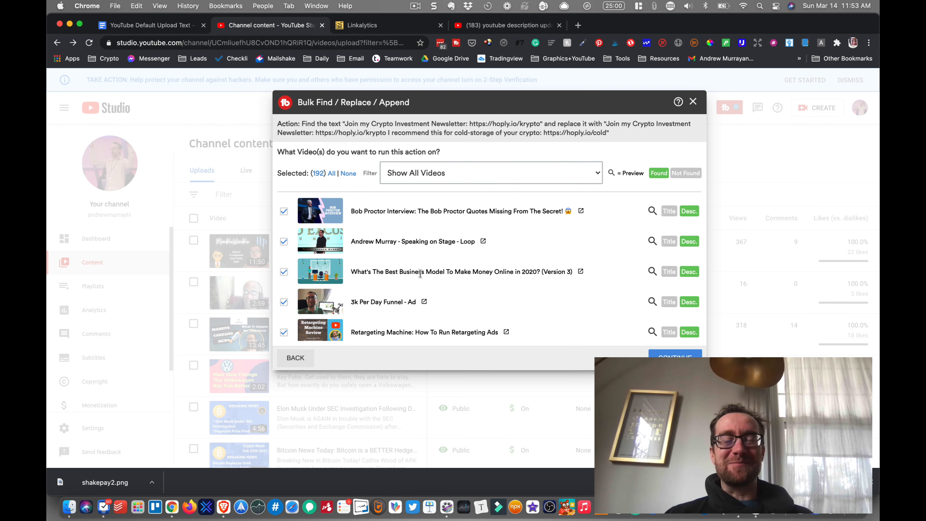
{"action": "scroll", "coordinate": [420, 274], "scroll_direction": "down", "scroll_amount": 15}
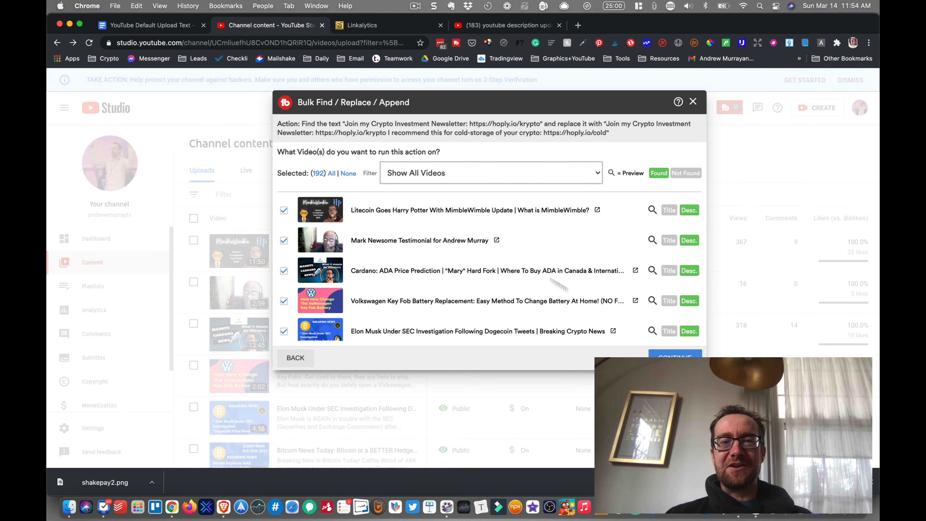
{"action": "left_click", "coordinate": [674, 356]}
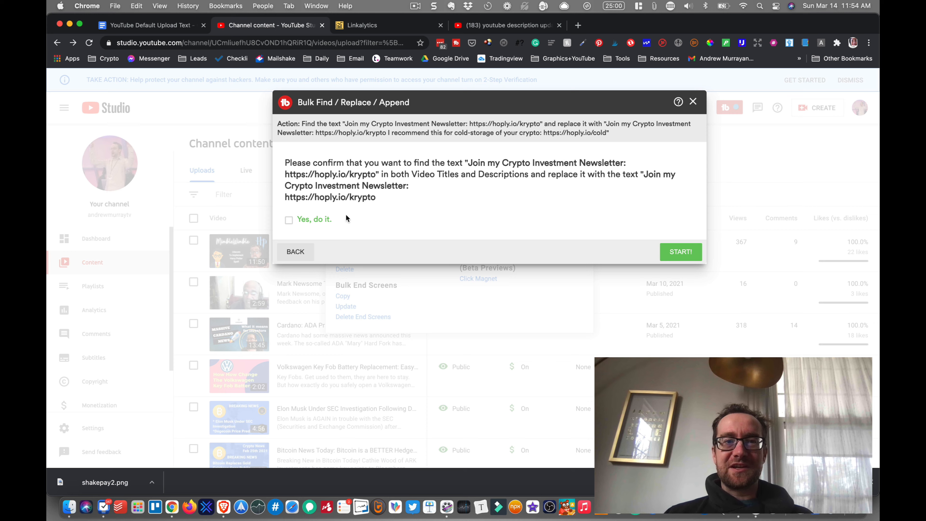
{"action": "left_click", "coordinate": [296, 218]}
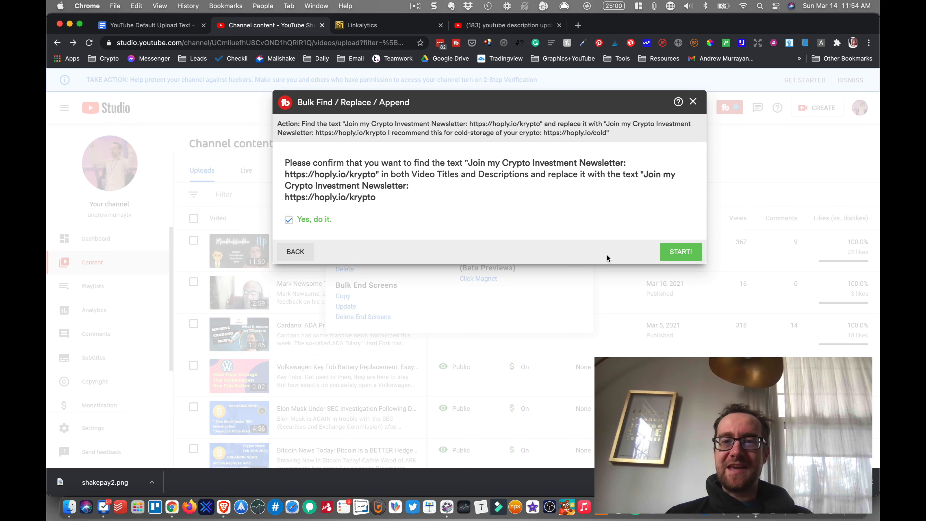
{"action": "left_click", "coordinate": [680, 253]}
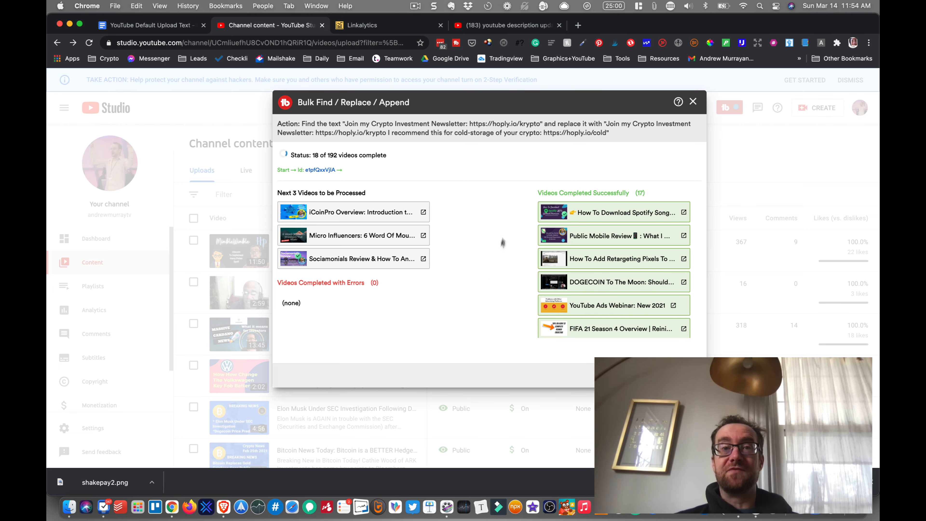
Switch to Linkalytics, close the Trezor link editor, and review the click counts in the Smart Links list
{"action": "left_click", "coordinate": [392, 26]}
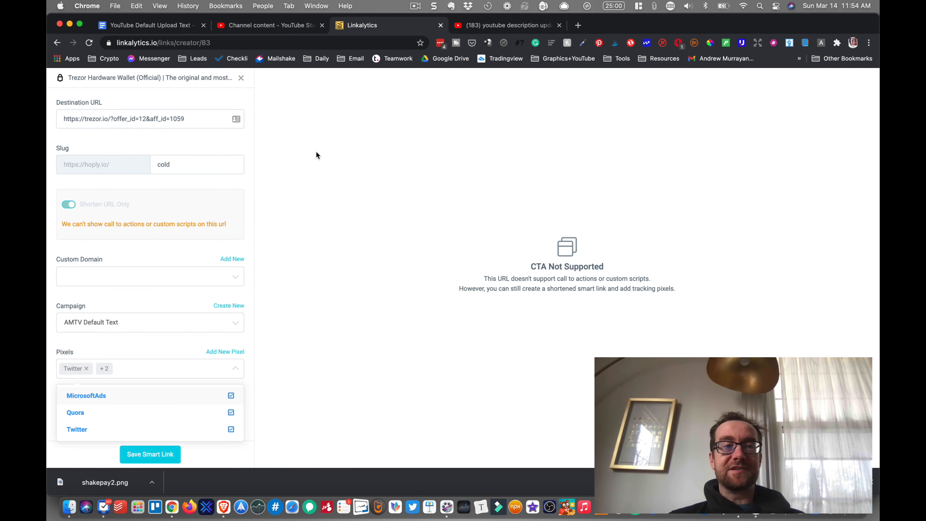
{"action": "left_click", "coordinate": [241, 79]}
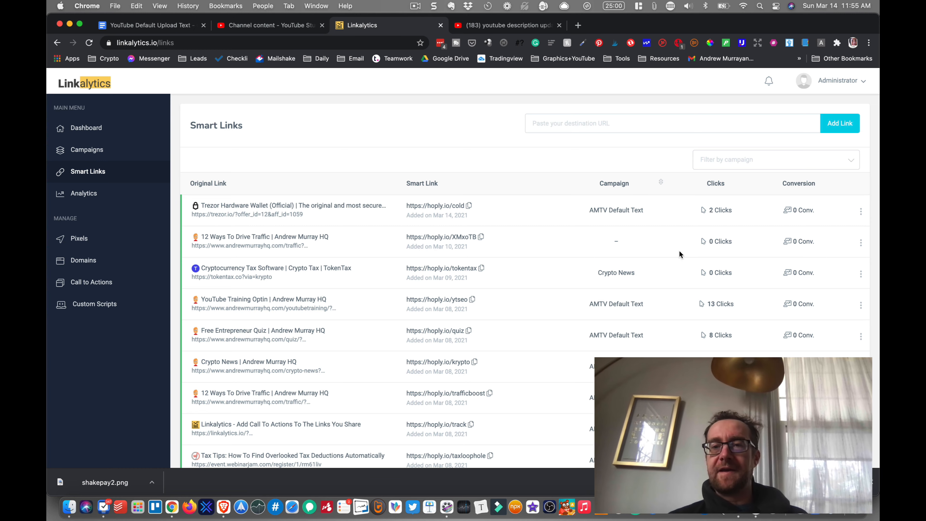
{"action": "scroll", "coordinate": [684, 270], "scroll_direction": "down", "scroll_amount": 2}
{"action": "scroll", "coordinate": [683, 271], "scroll_direction": "down", "scroll_amount": 2}
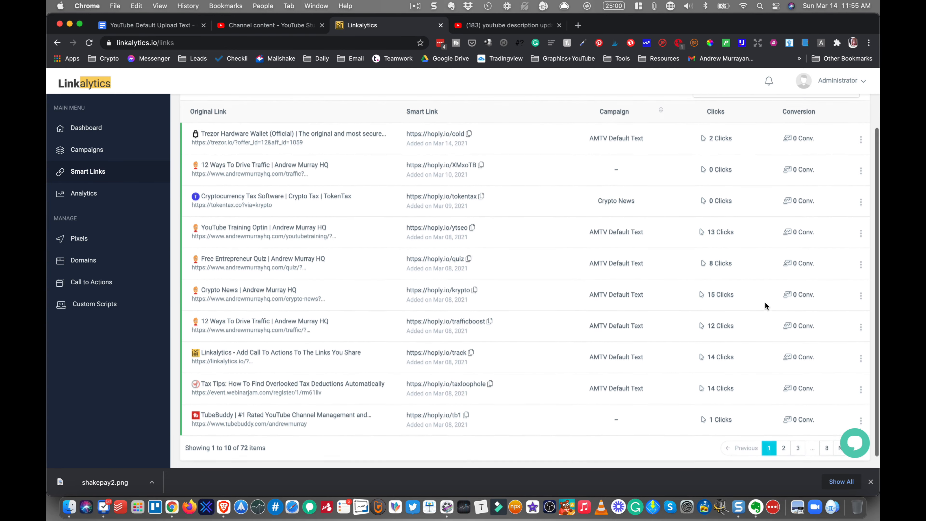
{"action": "scroll", "coordinate": [765, 303], "scroll_direction": "down", "scroll_amount": 1}
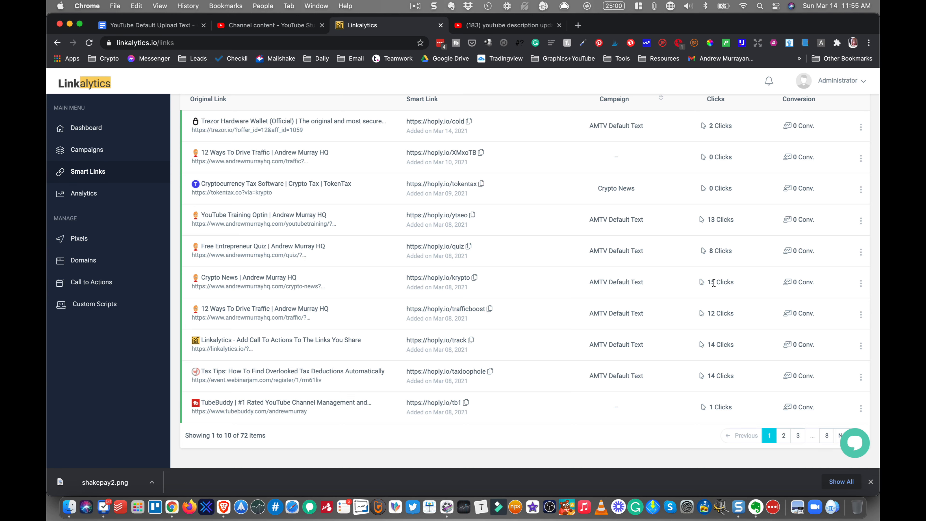
{"action": "scroll", "coordinate": [714, 283], "scroll_direction": "up", "scroll_amount": 1}
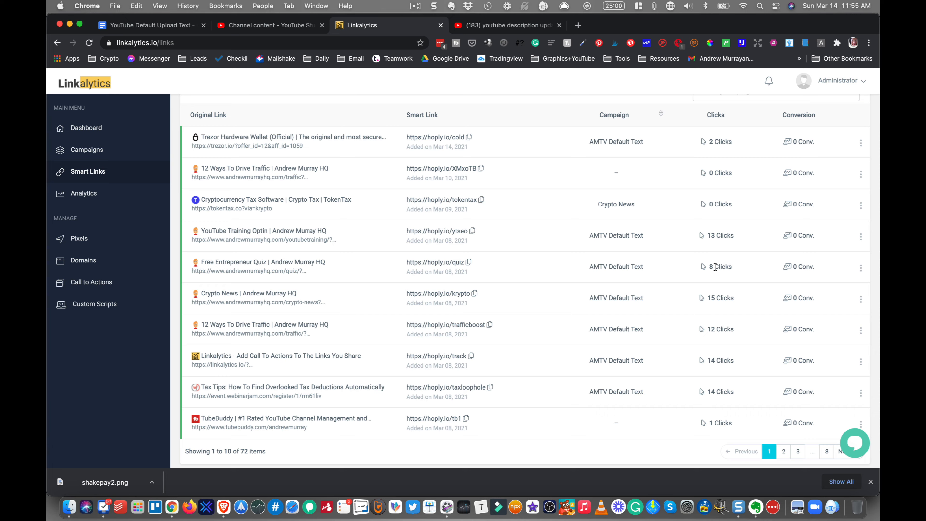
{"action": "scroll", "coordinate": [715, 267], "scroll_direction": "up", "scroll_amount": 3}
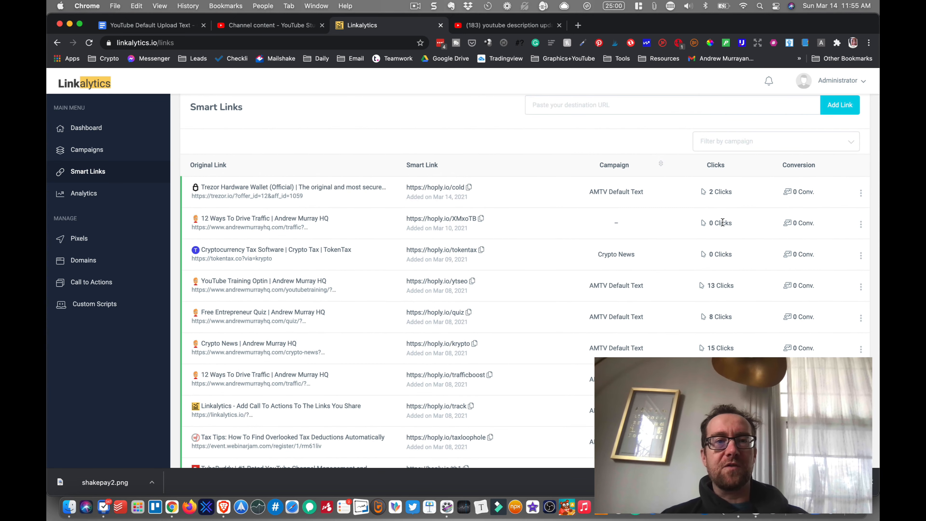